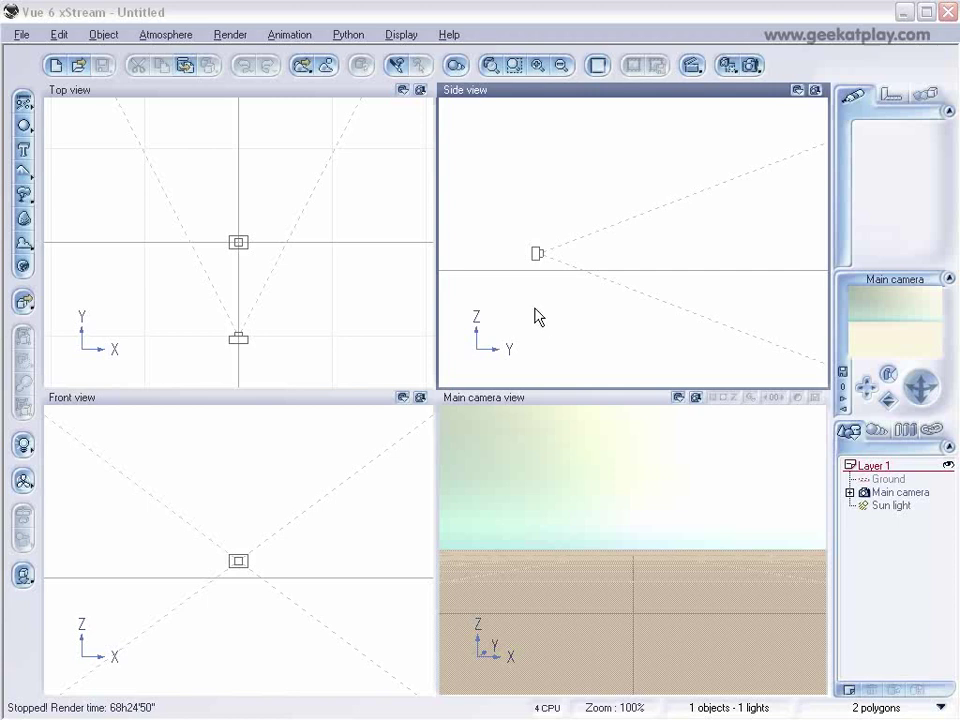
Step: Create a new standard terrain with the terrain tool in the left toolbar
left_click(22, 174)
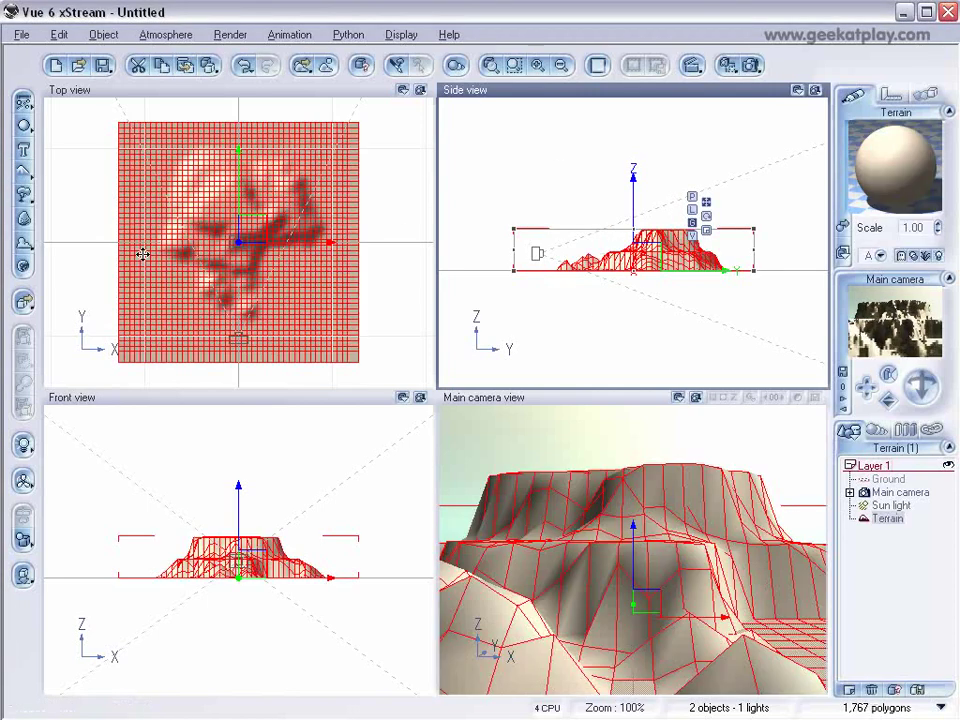
Step: Brush-paint Rock instances across the terrain in the Top view with the EcoSystem Painter
left_click(394, 63)
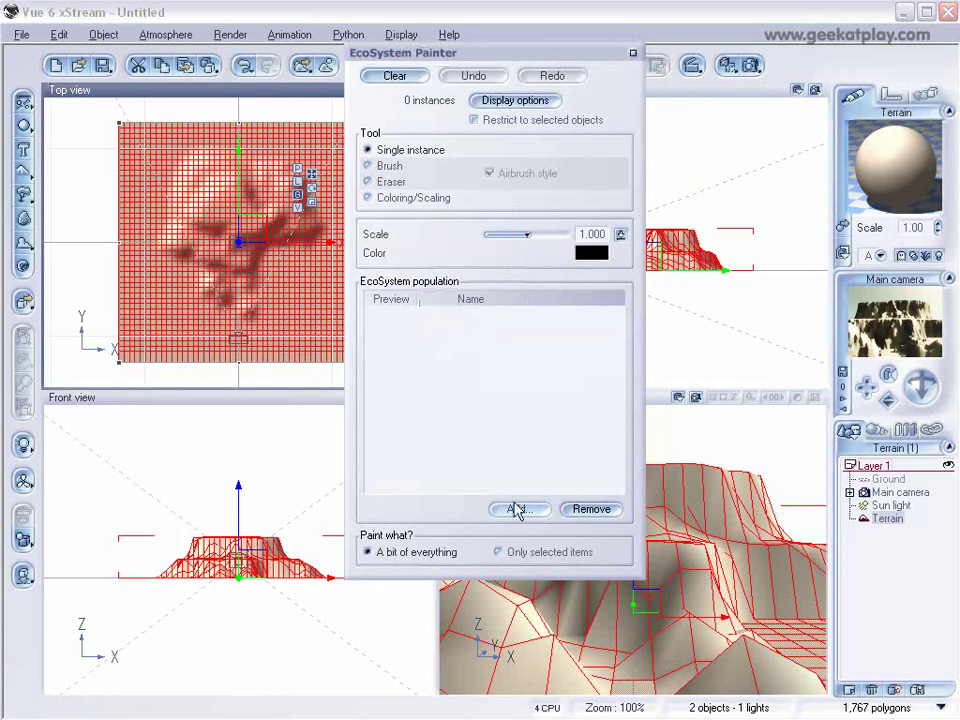
left_click(514, 508)
left_click(550, 517)
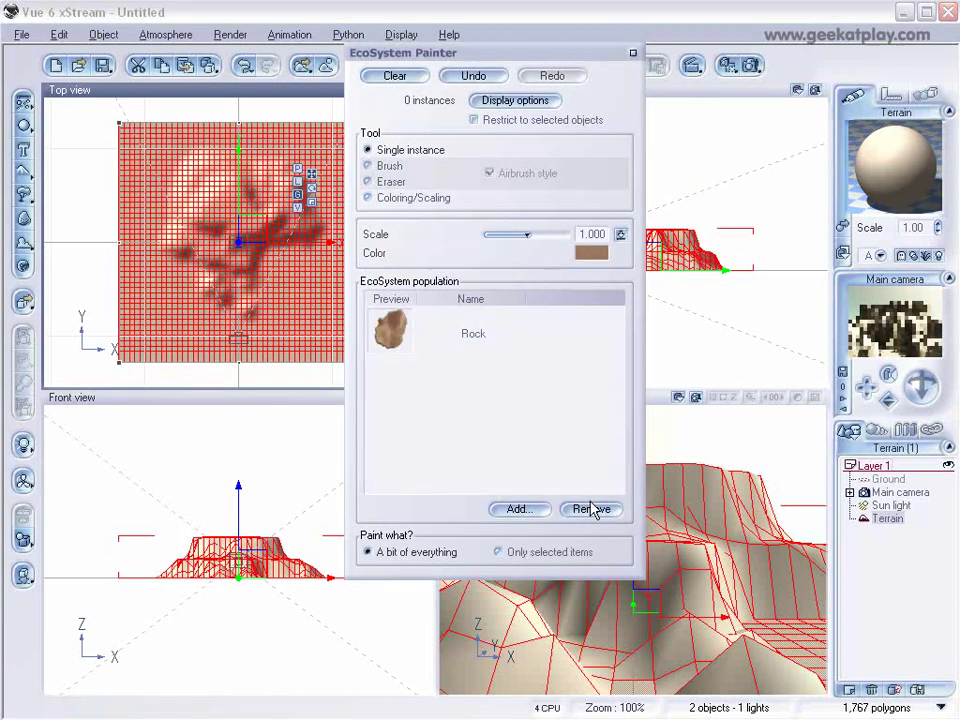
left_click(422, 338)
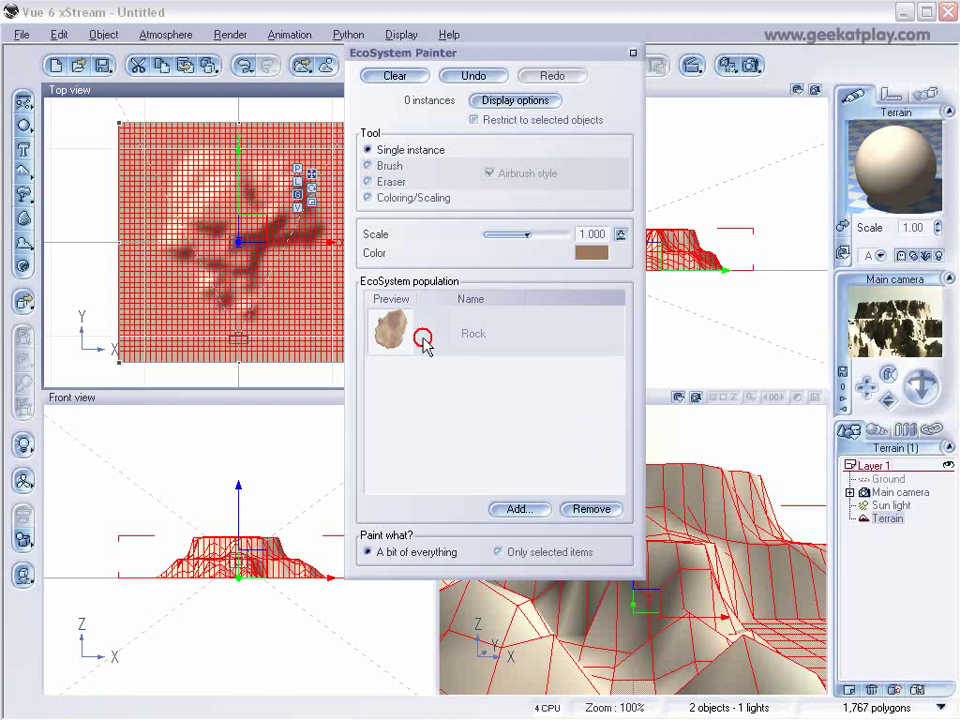
left_click(390, 165)
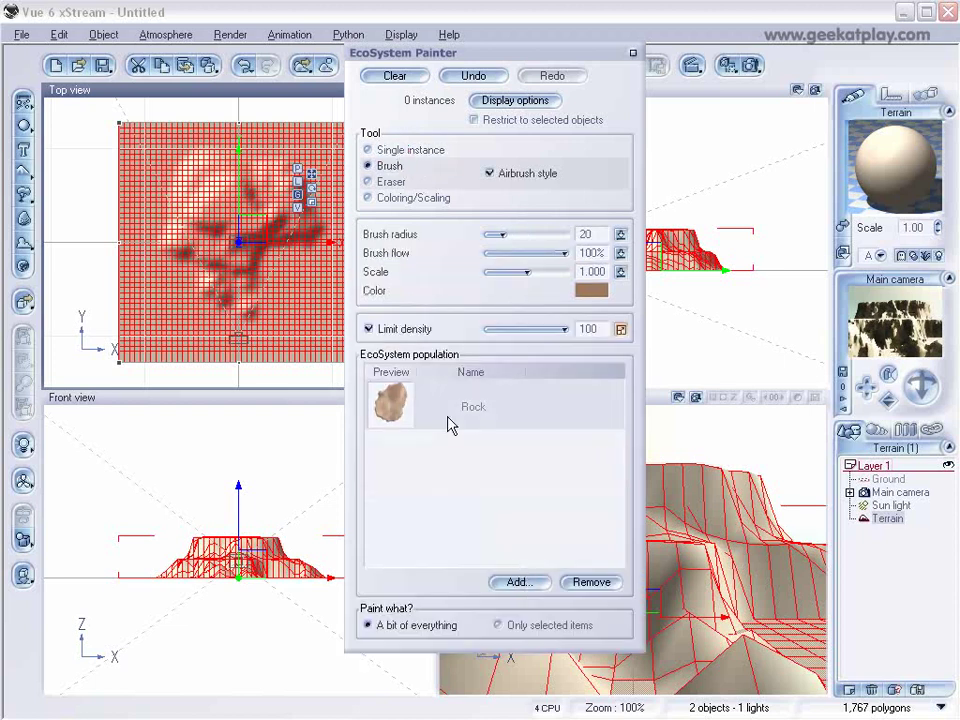
mouse_move(197, 253)
left_mouse_down()
mouse_move(204, 264)
mouse_move(189, 253)
mouse_move(191, 183)
mouse_move(193, 261)
mouse_move(180, 304)
mouse_move(266, 294)
mouse_move(318, 230)
mouse_move(287, 137)
mouse_move(219, 146)
mouse_move(150, 115)
left_mouse_up()
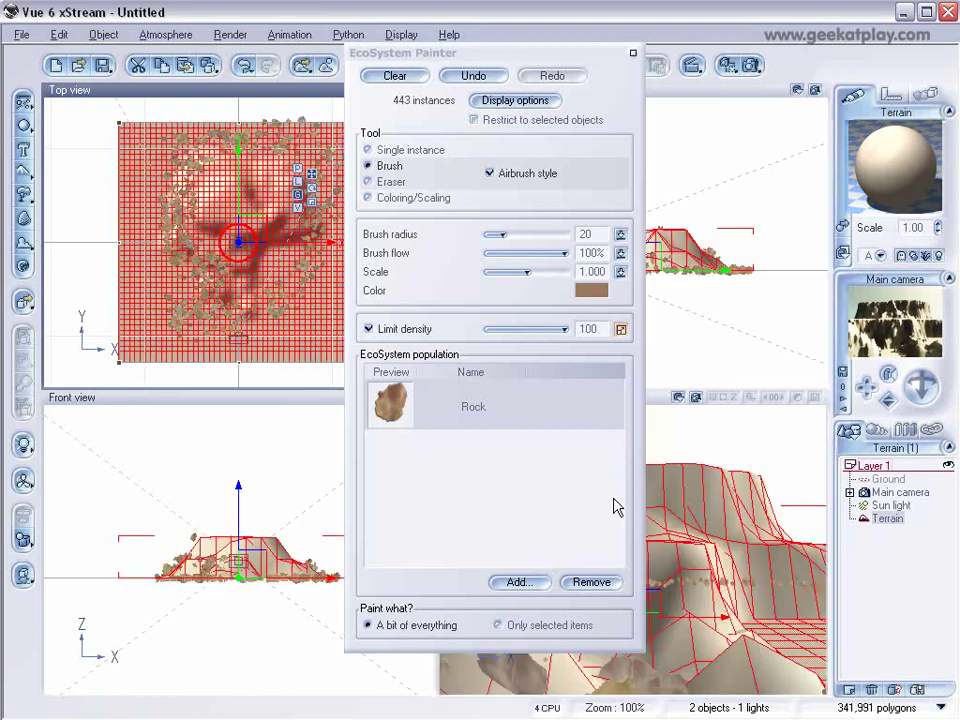
Step: Close the painter, lift the terrain above the rocks in the Side view, and delete it
left_click(631, 56)
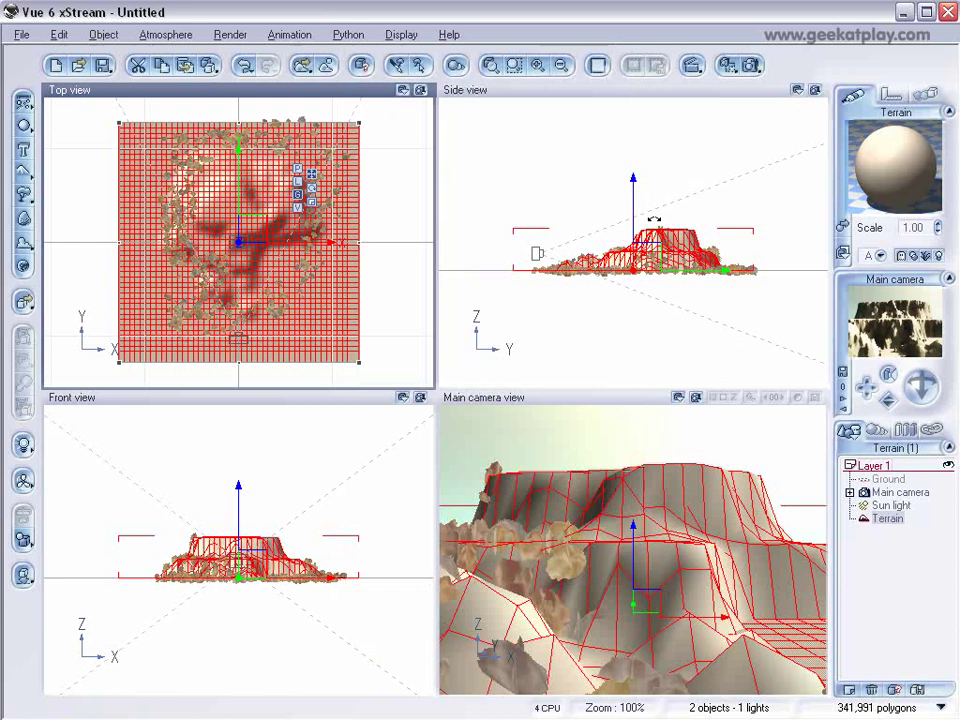
left_click_drag(637, 212, 636, 127)
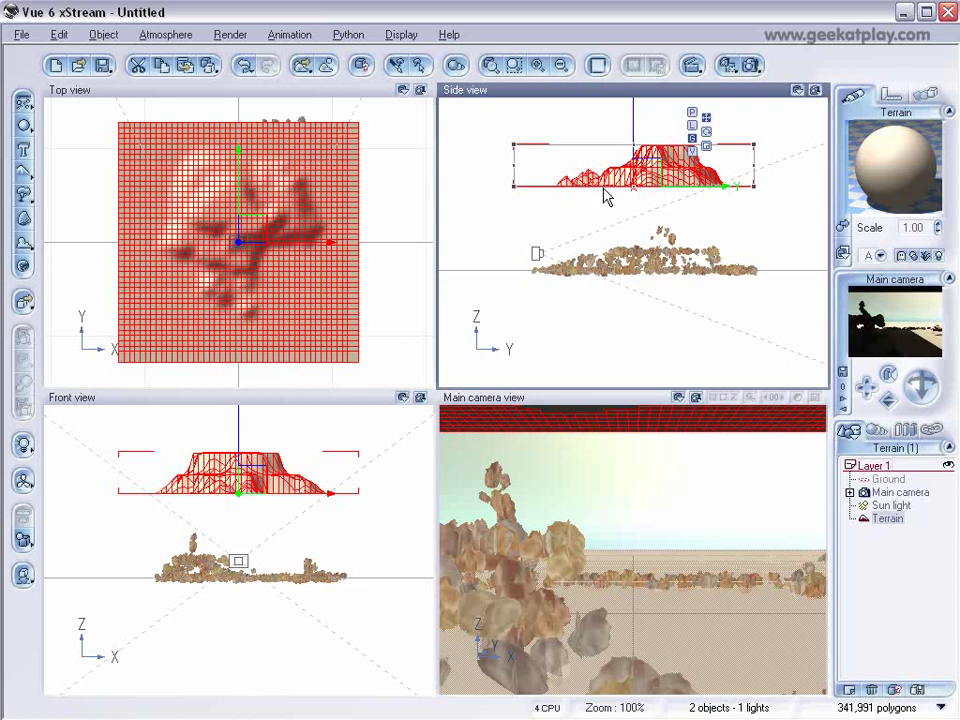
key("Delete")
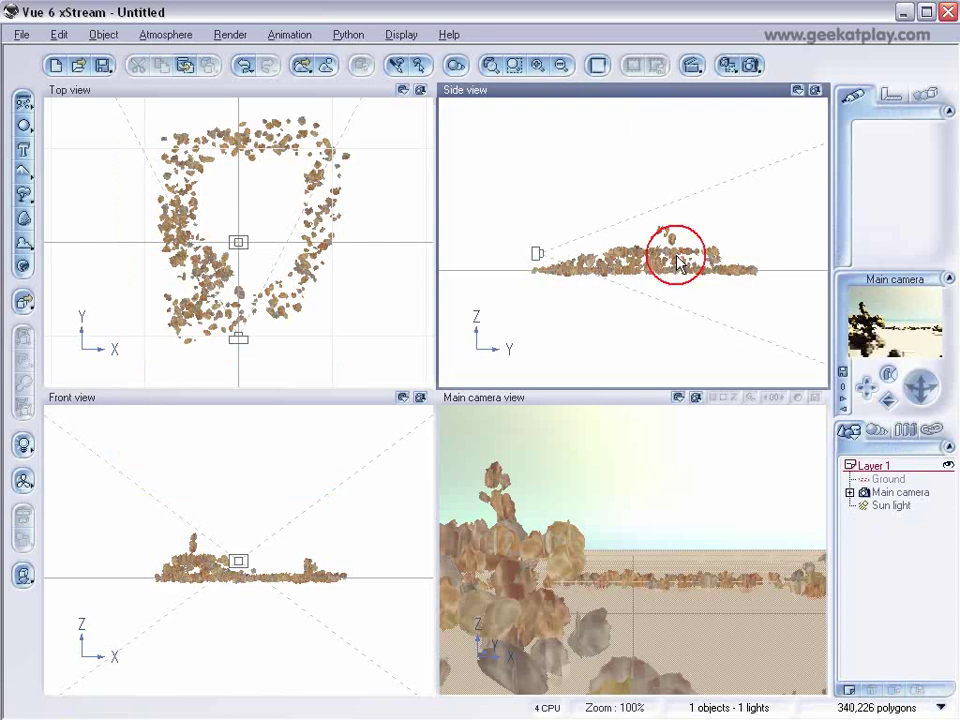
Step: Erase some rocks, then clear all painted rocks in the EcoSystem Painter
left_click(395, 67)
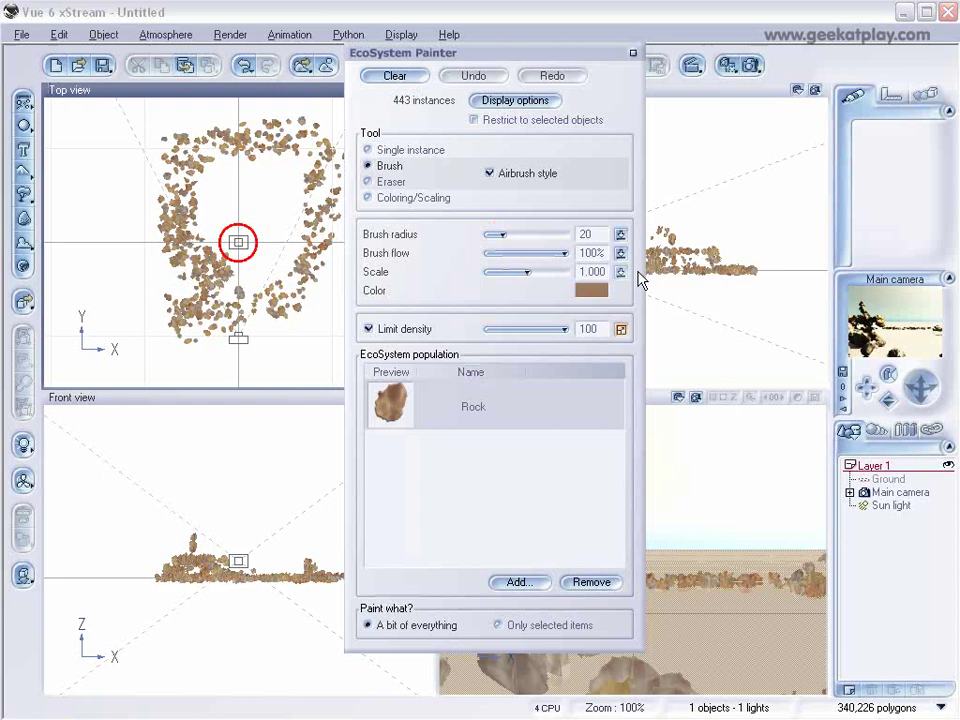
left_click(390, 181)
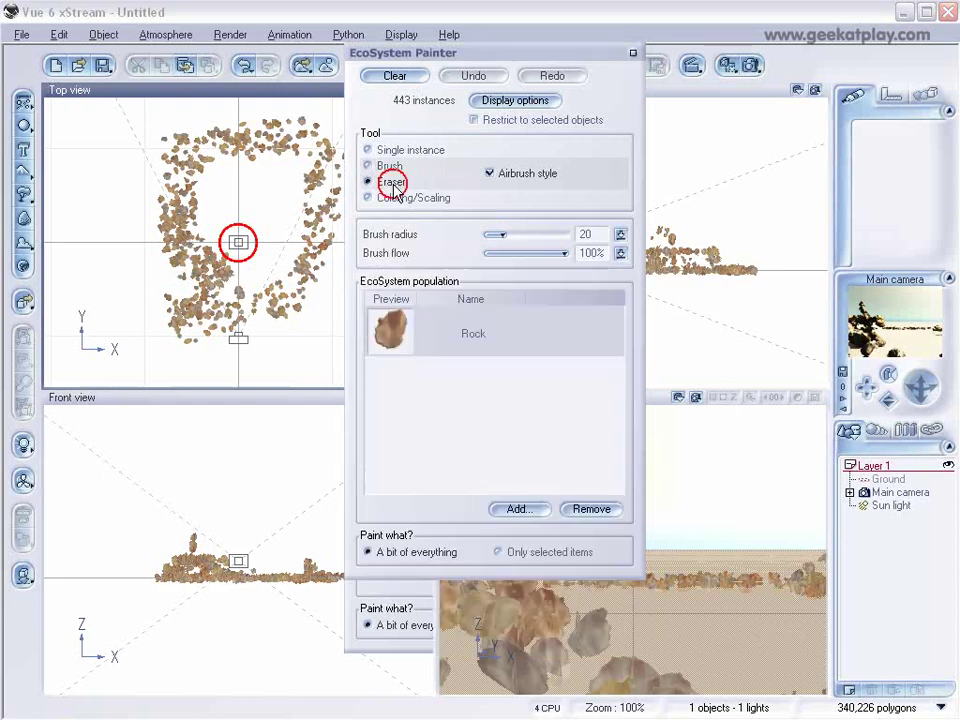
left_click_drag(146, 90, 178, 163)
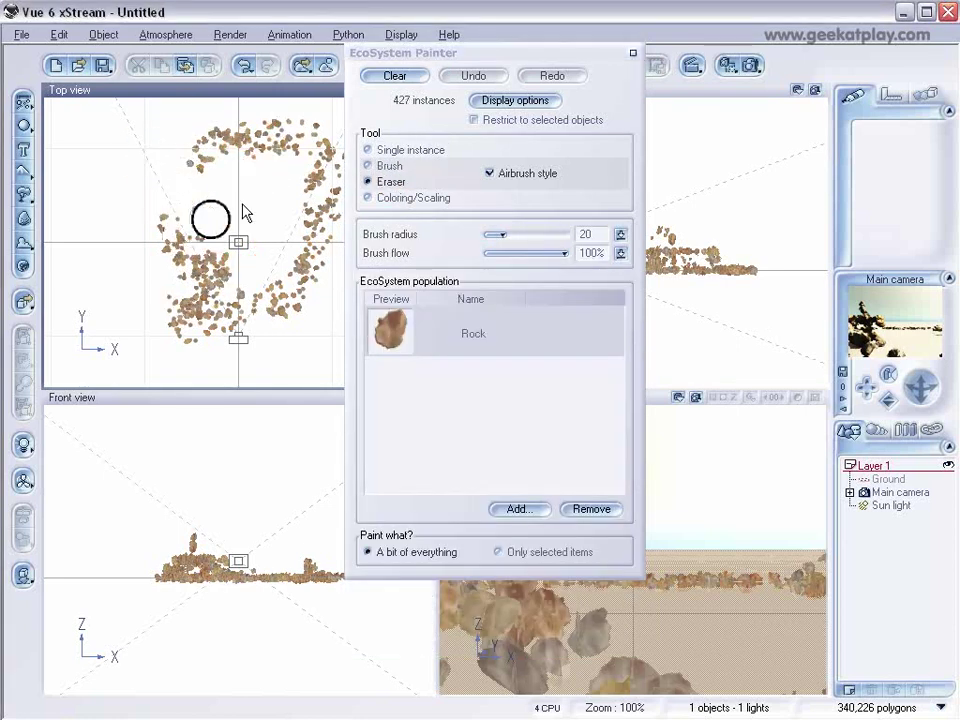
left_click(400, 77)
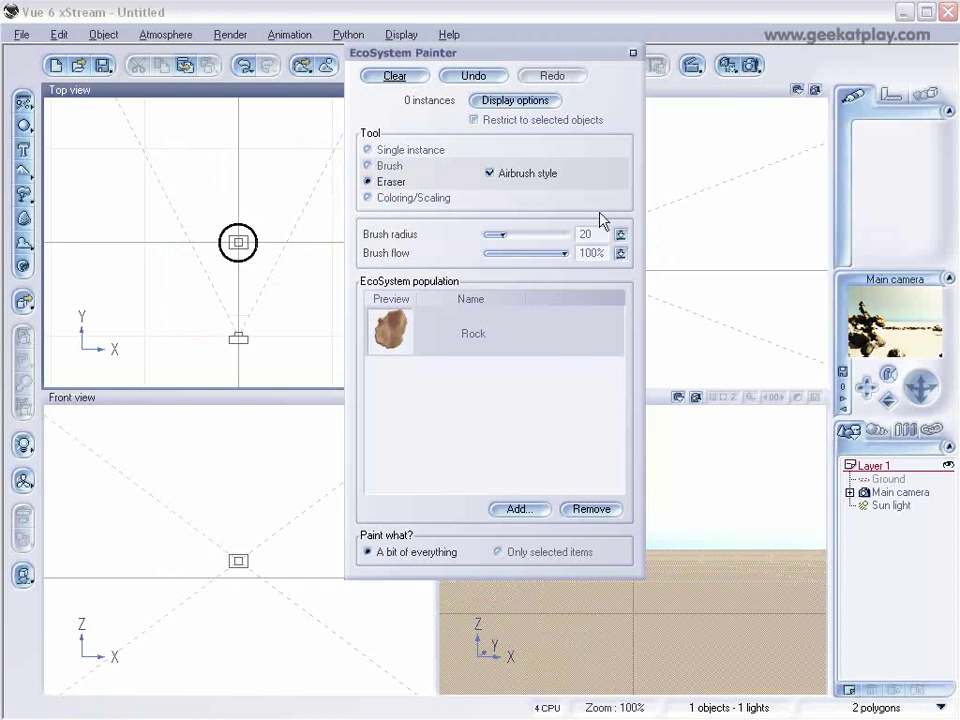
left_click(633, 53)
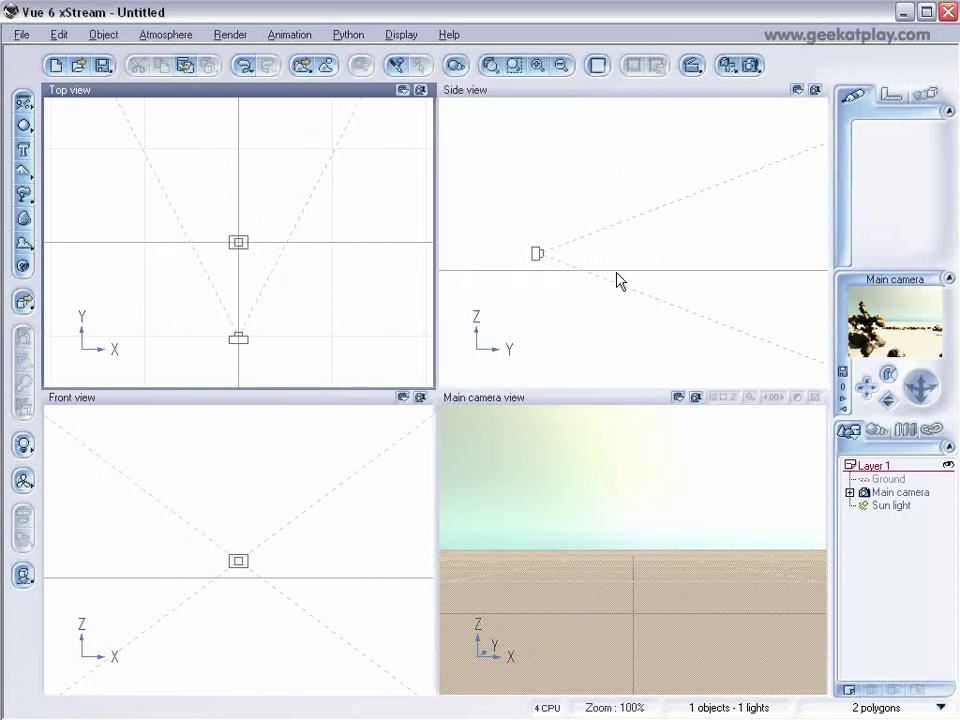
Step: Raise the camera in the Side view and pan the view to make room below
left_click(537, 253)
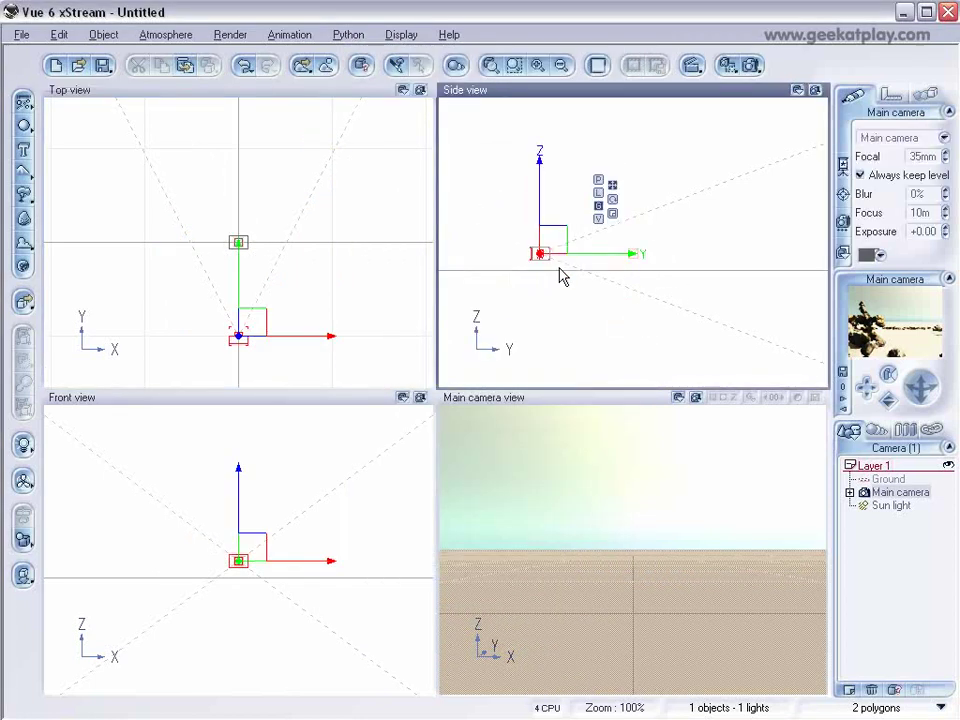
left_click_drag(563, 214, 550, 152)
right_click_drag(612, 203, 596, 268)
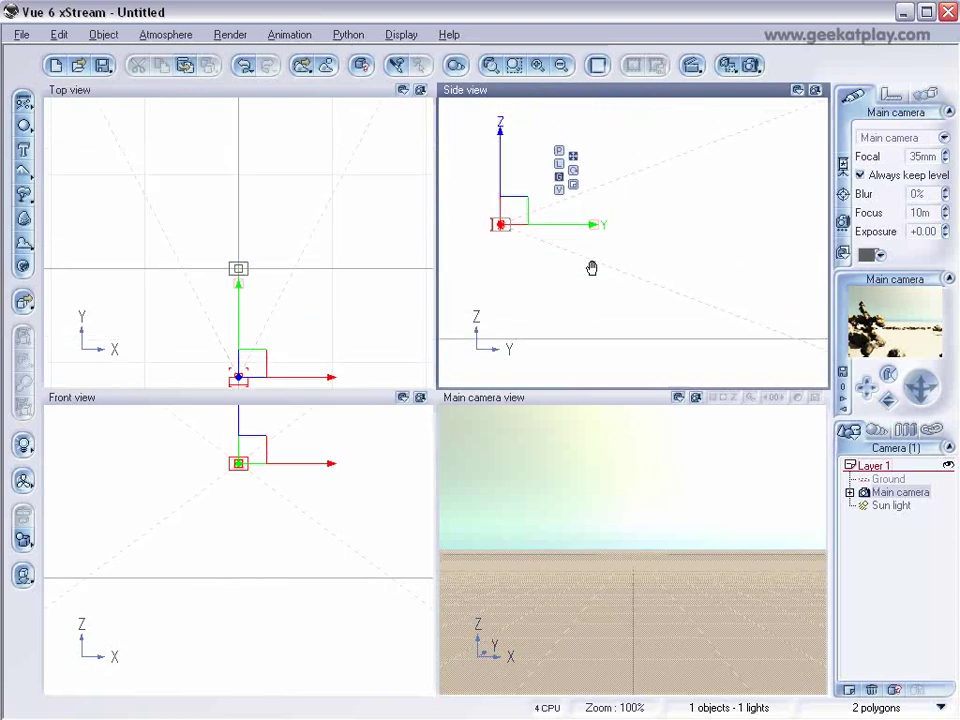
Step: Add Terrain2, raise it, and clip its flat base to 2.73 in the Terrain Editor
left_click(23, 170)
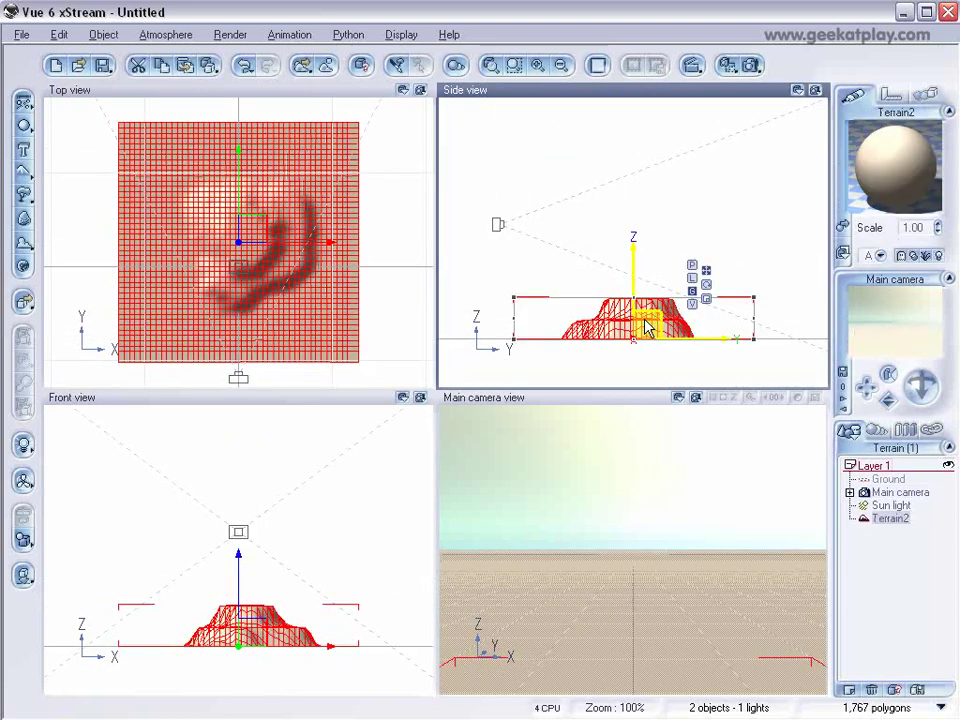
left_click_drag(645, 268, 639, 285)
double_click(274, 196)
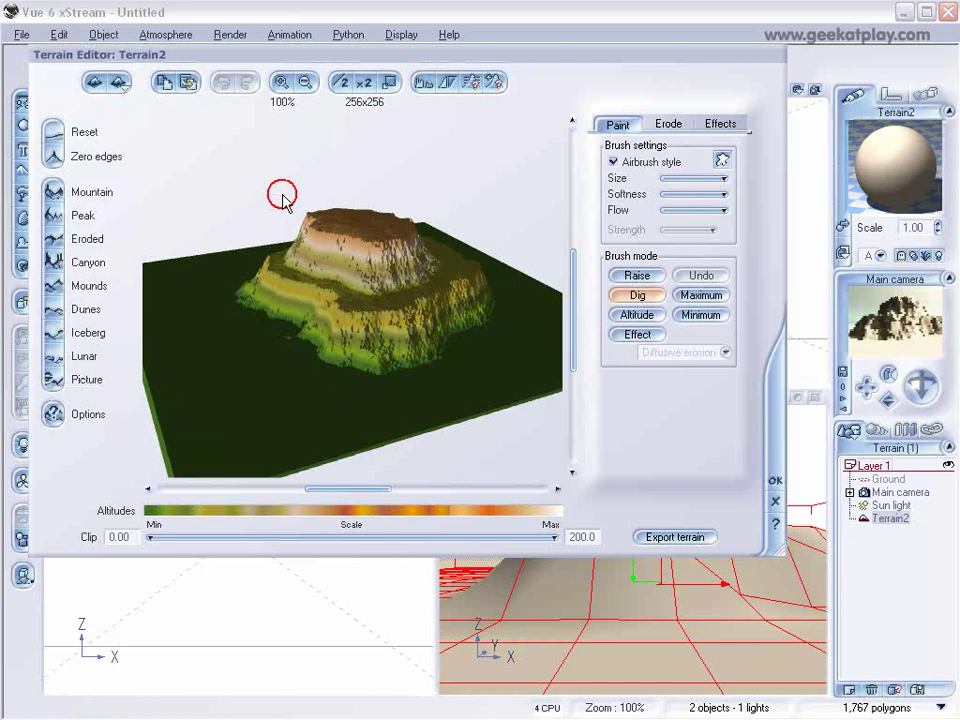
left_click_drag(150, 524, 156, 524)
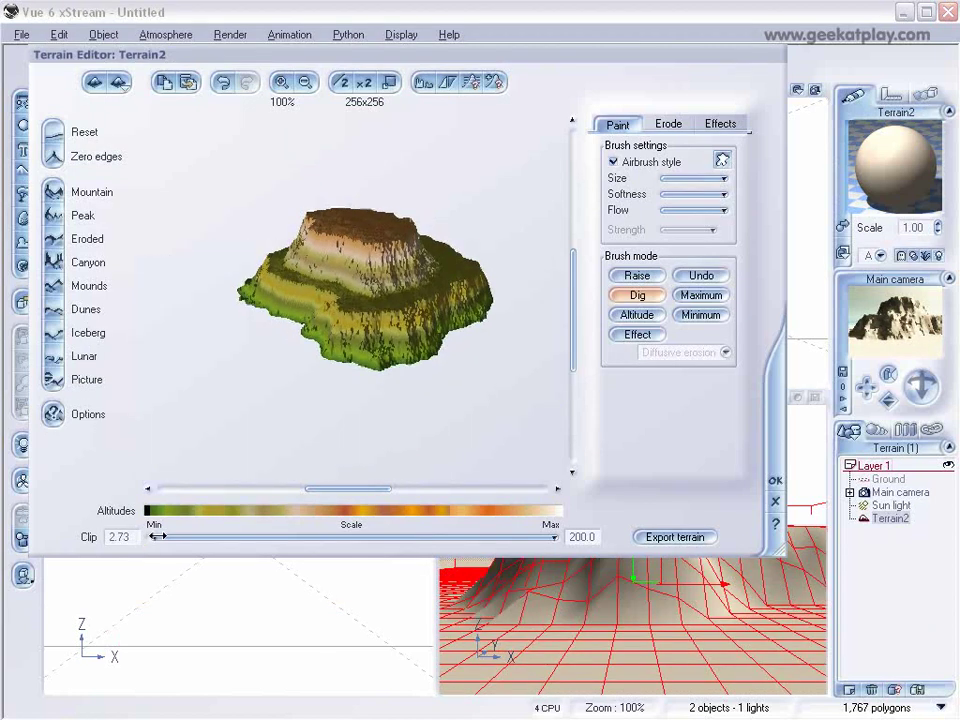
left_click(775, 478)
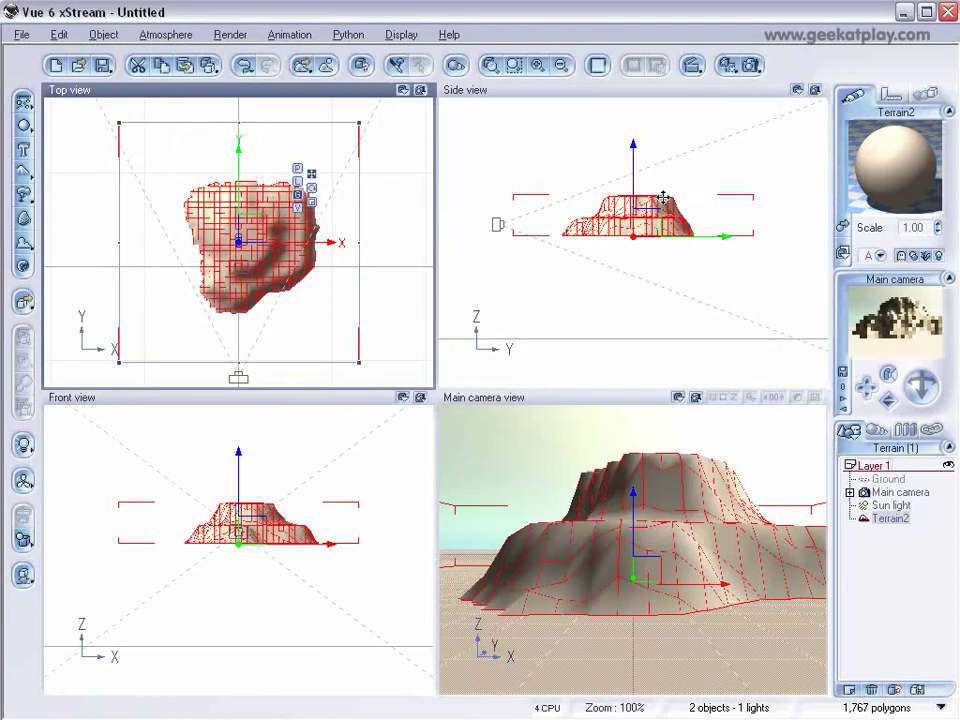
Step: Move the island higher, render a preview, and select the main camera
mouse_move(696, 221)
left_mouse_down()
mouse_move(708, 228)
mouse_move(701, 241)
left_mouse_up()
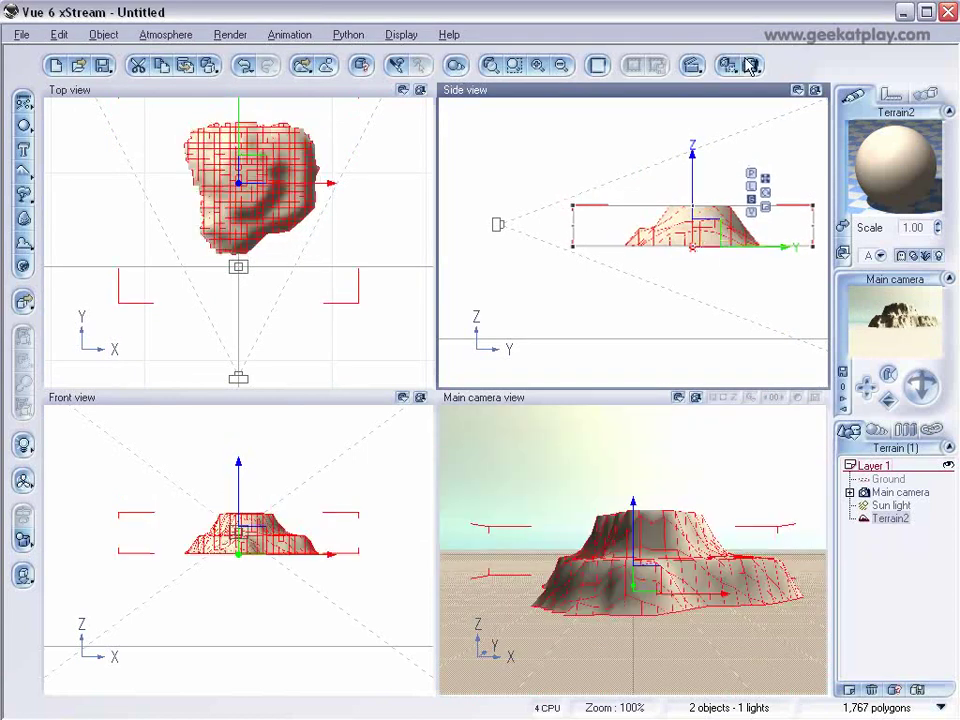
left_click(745, 68)
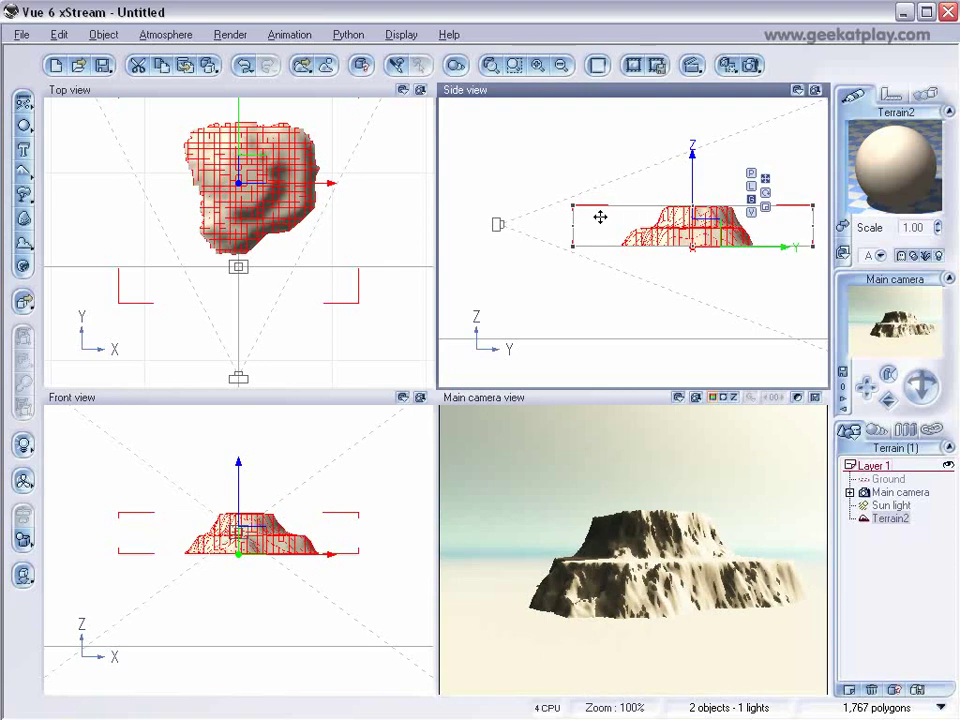
left_click(593, 274)
Step: Move the camera up and back, then set Terrain2's material type to EcoSystem
left_click_drag(497, 224, 508, 191)
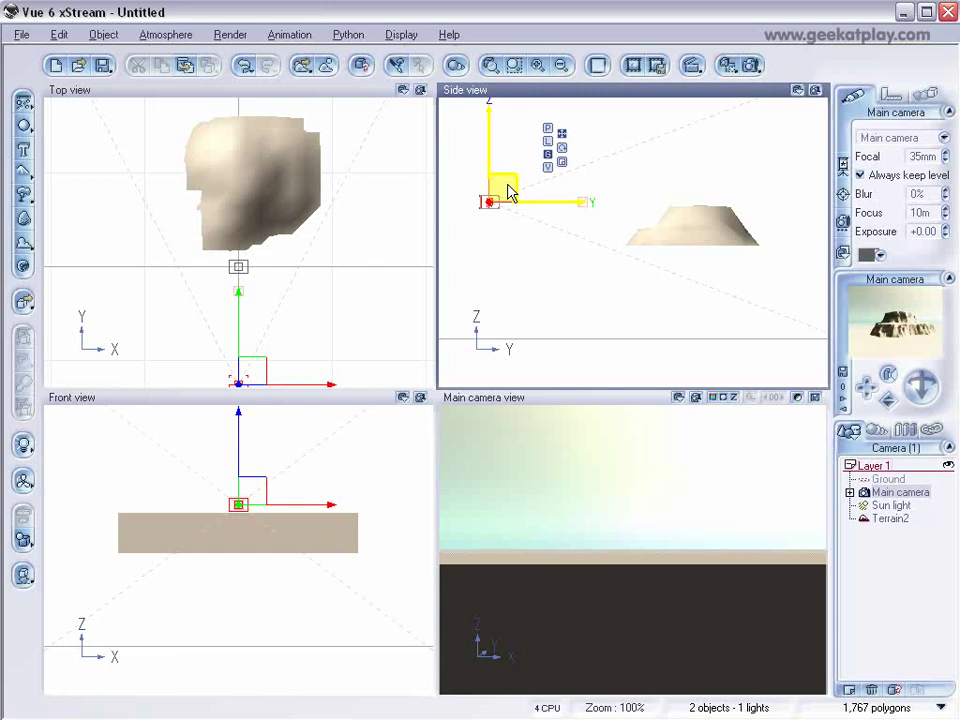
left_click(890, 519)
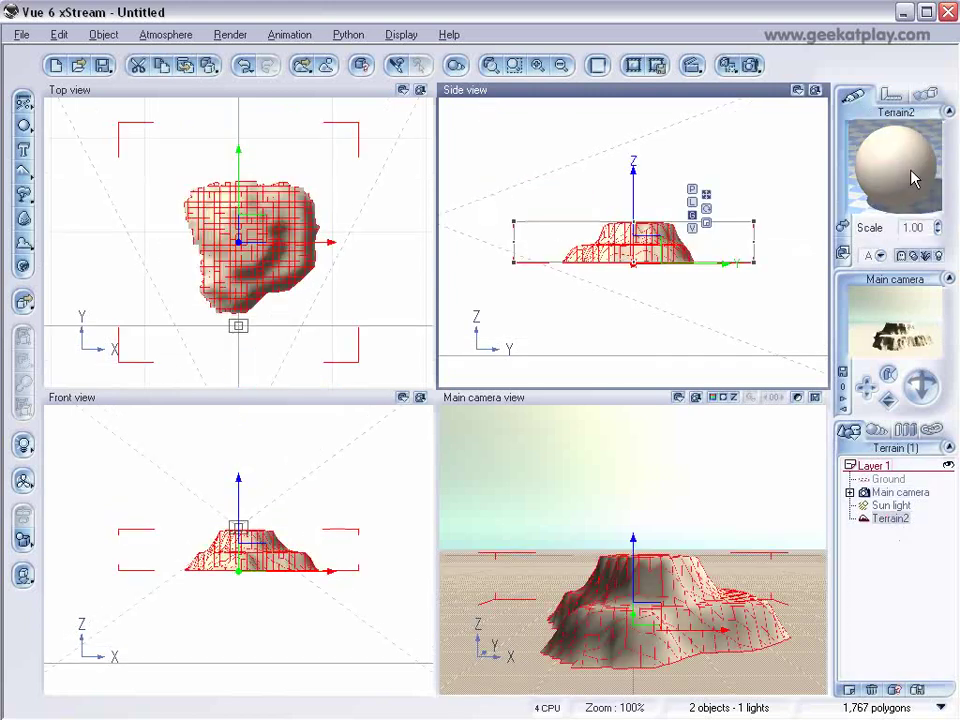
double_click(906, 163)
left_click_drag(594, 99, 551, 139)
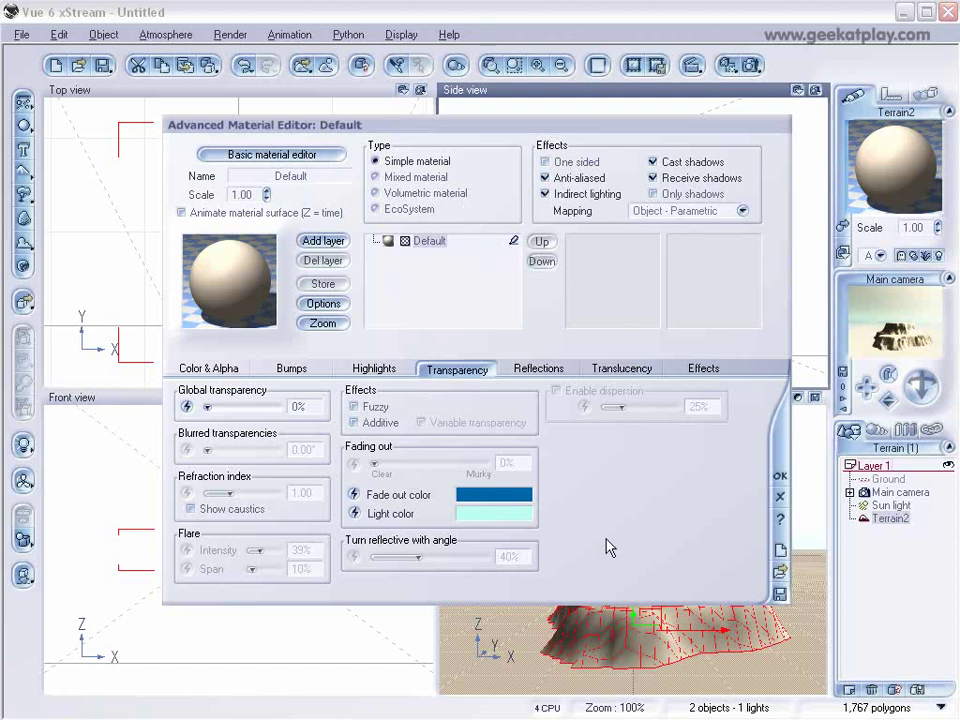
left_click(378, 210)
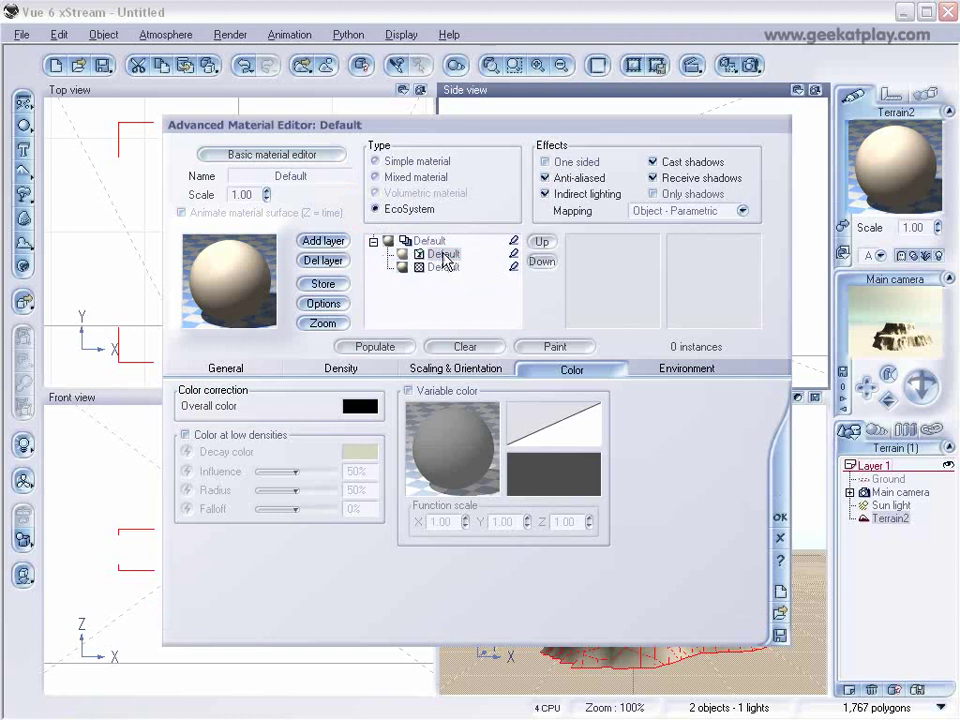
Step: Add Rock to the EcoSystem population in the material's General settings
left_click(437, 256)
left_click(441, 258)
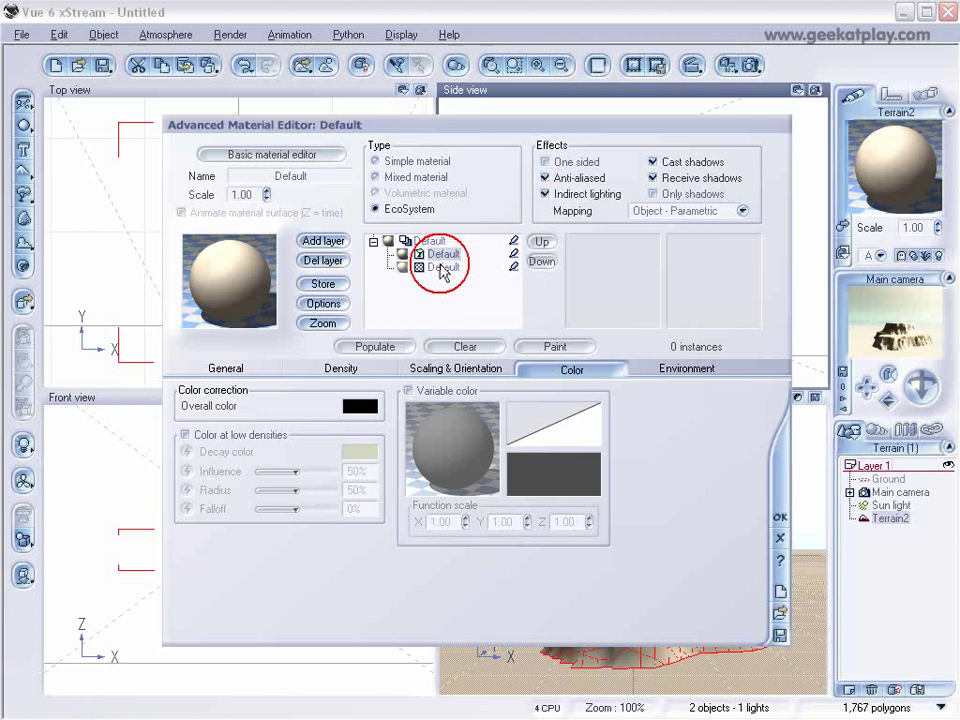
left_click(244, 369)
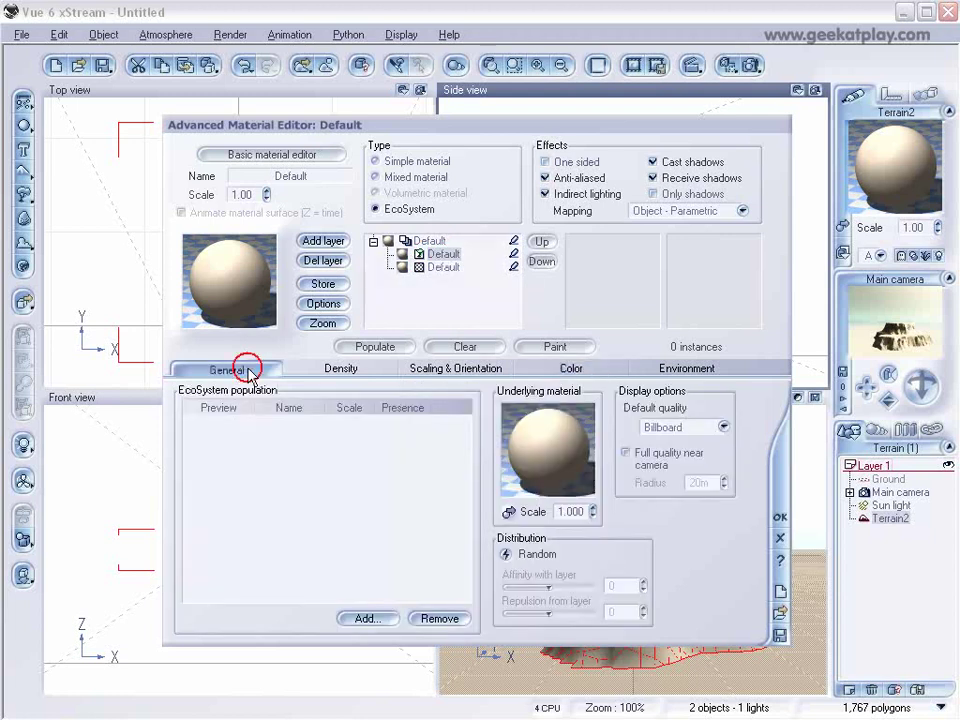
left_click(370, 618)
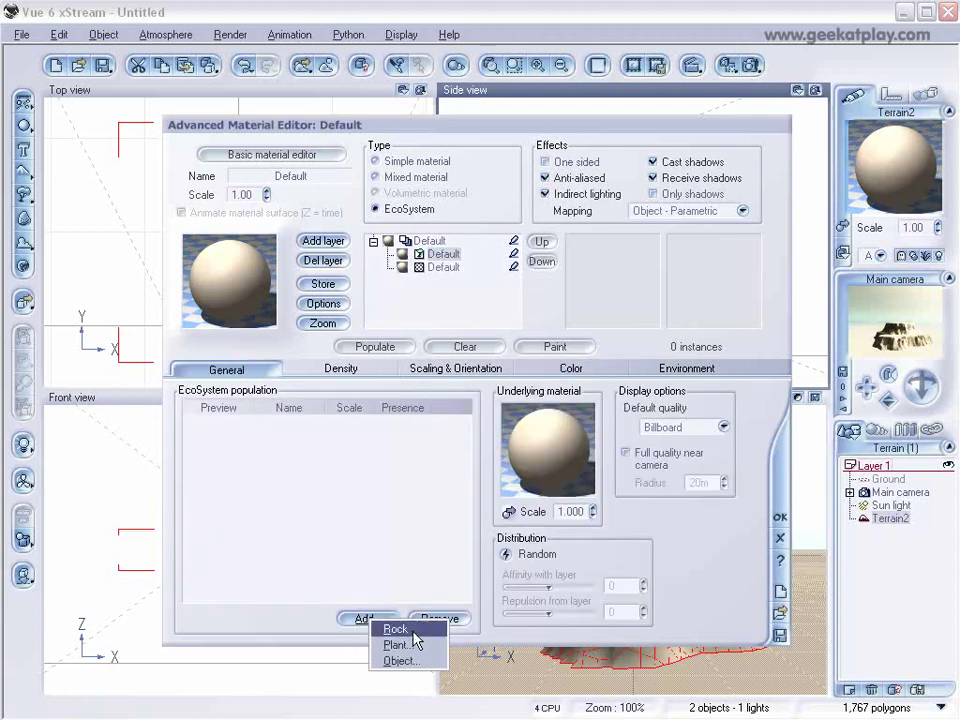
left_click(400, 630)
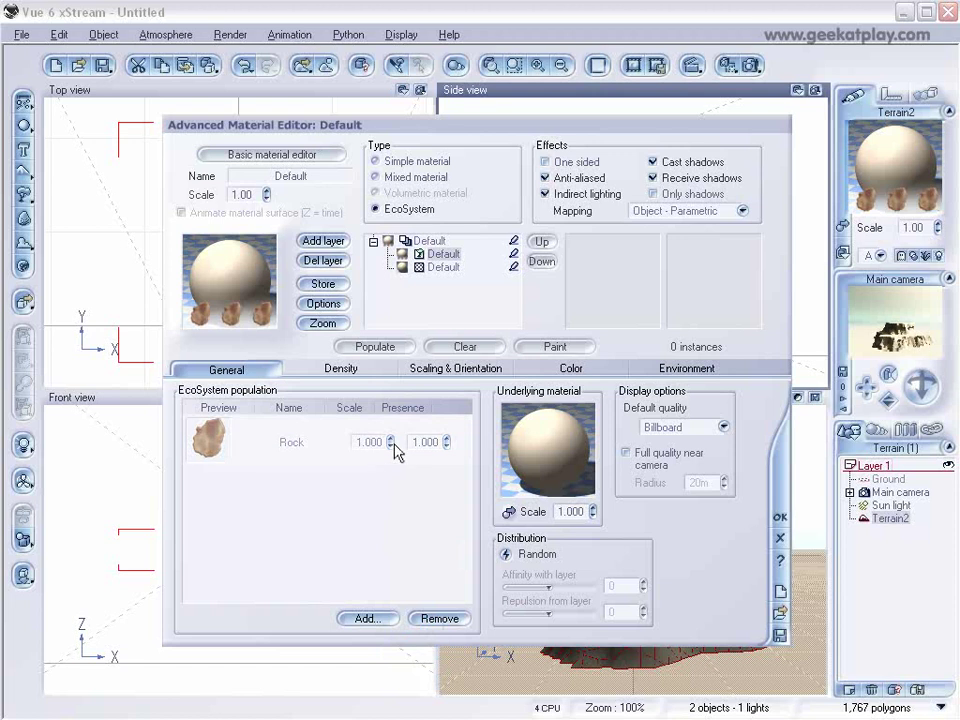
left_click(443, 267)
left_click(443, 255)
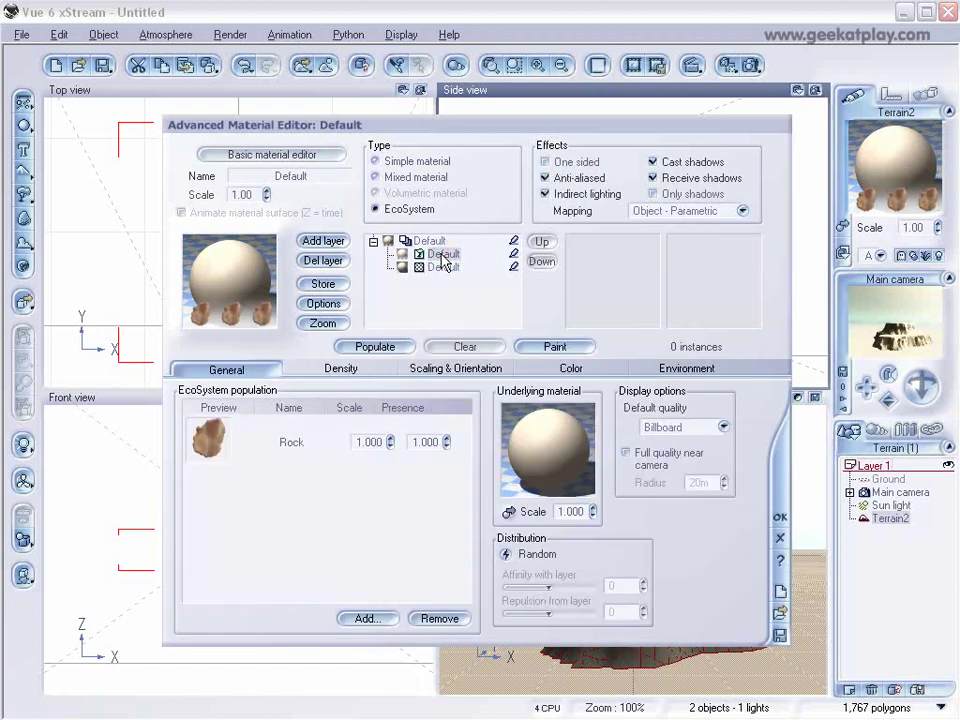
Step: Brush-paint about 496 selected rock instances over Terrain2 in the Top view
left_click(568, 347)
mouse_move(714, 122)
left_mouse_down()
mouse_move(958, 219)
mouse_move(958, 253)
mouse_move(958, 160)
left_mouse_up()
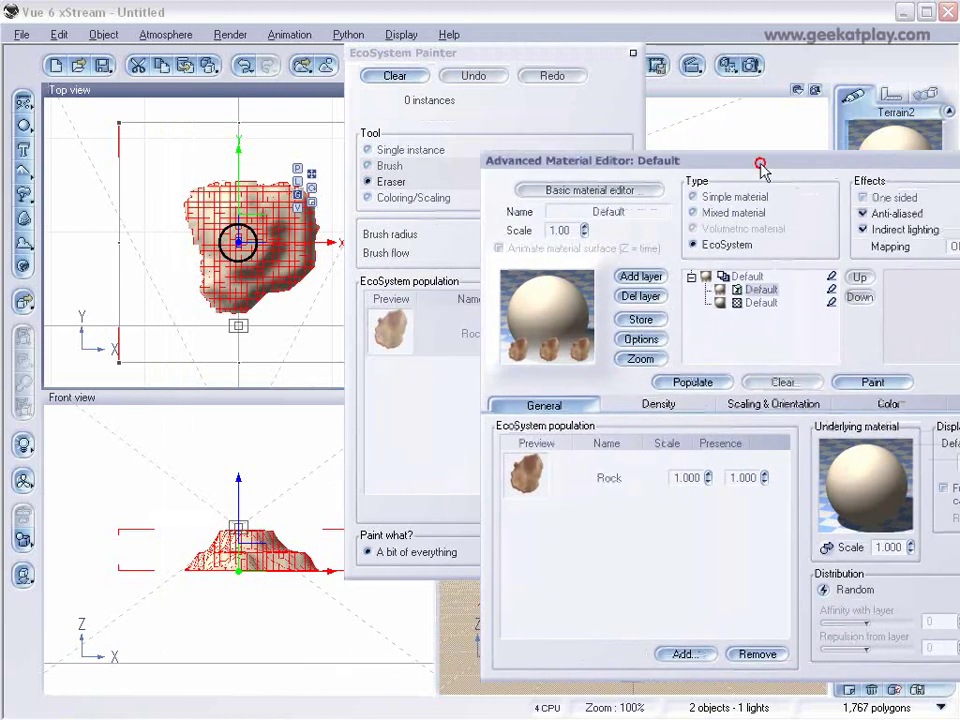
double_click(761, 164)
mouse_move(533, 52)
left_mouse_down()
mouse_move(497, 86)
mouse_move(574, 64)
left_mouse_up()
left_click(425, 172)
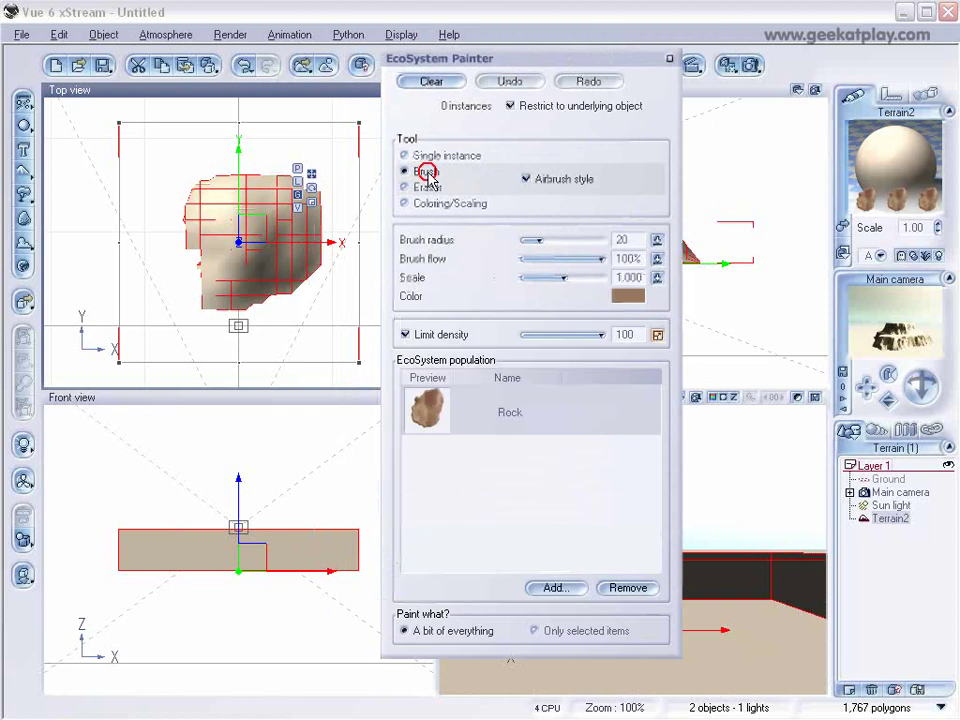
left_click_drag(300, 292, 213, 295)
left_click(540, 631)
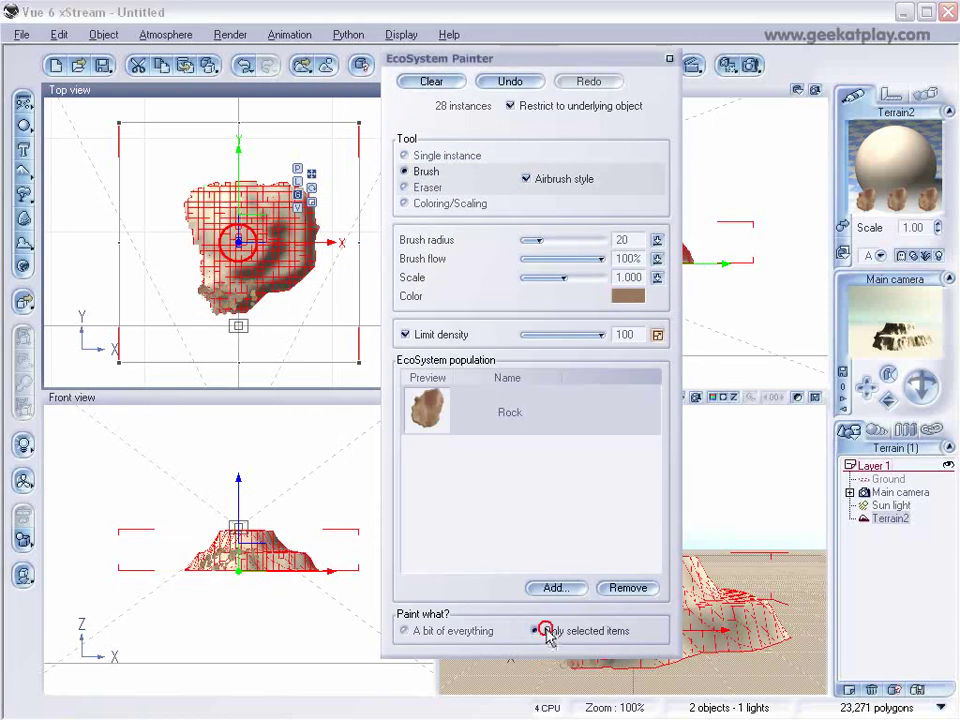
mouse_move(240, 236)
left_mouse_down()
mouse_move(197, 221)
mouse_move(214, 171)
mouse_move(276, 176)
mouse_move(204, 212)
mouse_move(197, 257)
mouse_move(208, 287)
mouse_move(255, 304)
mouse_move(197, 251)
mouse_move(289, 291)
mouse_move(279, 231)
mouse_move(270, 288)
mouse_move(311, 199)
mouse_move(321, 220)
mouse_move(317, 199)
mouse_move(248, 172)
mouse_move(223, 176)
mouse_move(206, 236)
mouse_move(195, 242)
mouse_move(238, 312)
mouse_move(189, 304)
mouse_move(238, 172)
mouse_move(227, 273)
mouse_move(312, 256)
left_mouse_up()
left_click(670, 60)
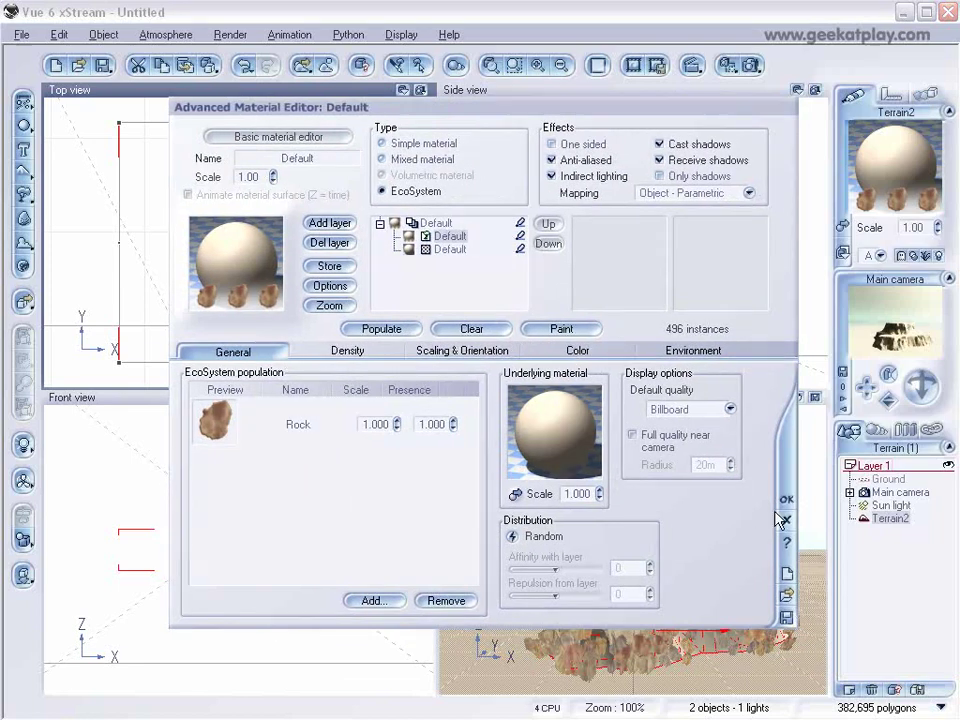
Step: Raise Terrain2 in the Side view, shift it left in Top view, and render a preview
left_click(787, 500)
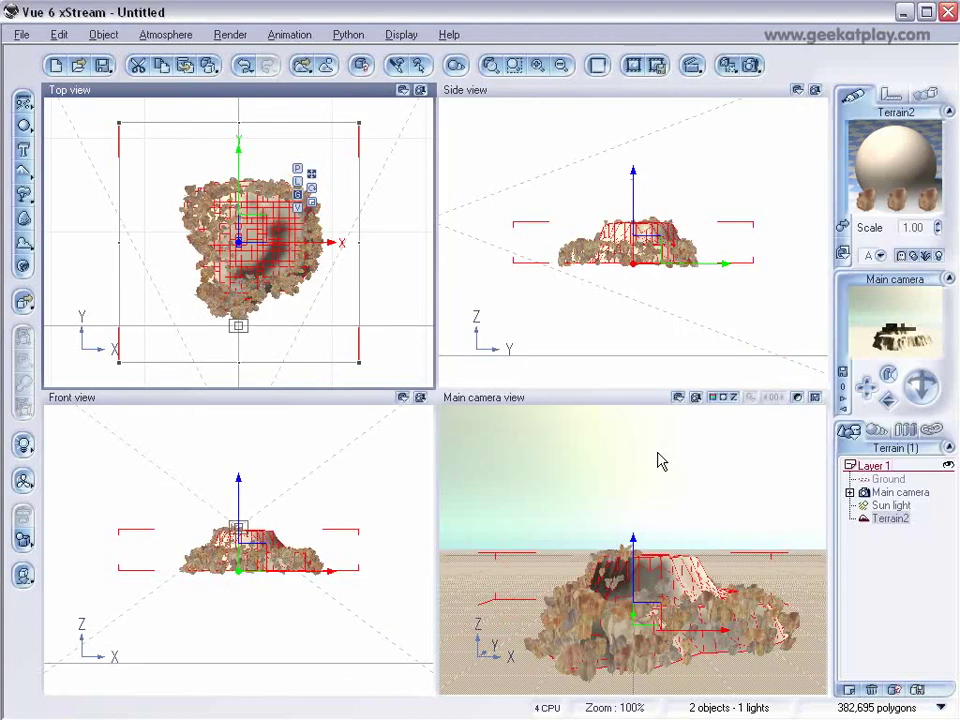
left_click(633, 175)
left_click_drag(633, 175, 619, 153)
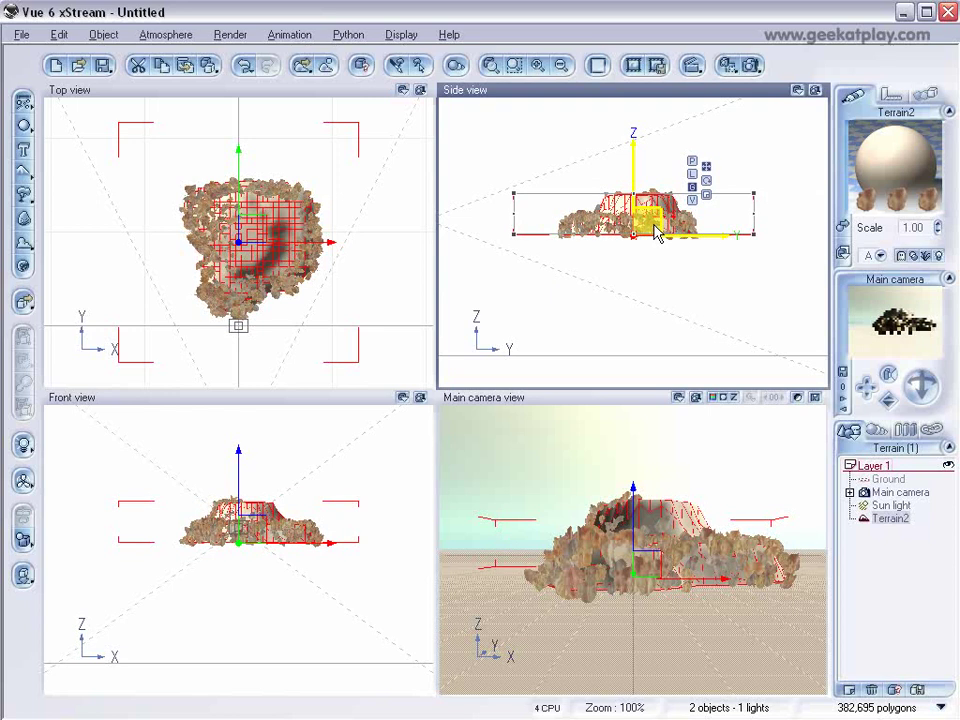
left_click_drag(660, 231, 688, 250)
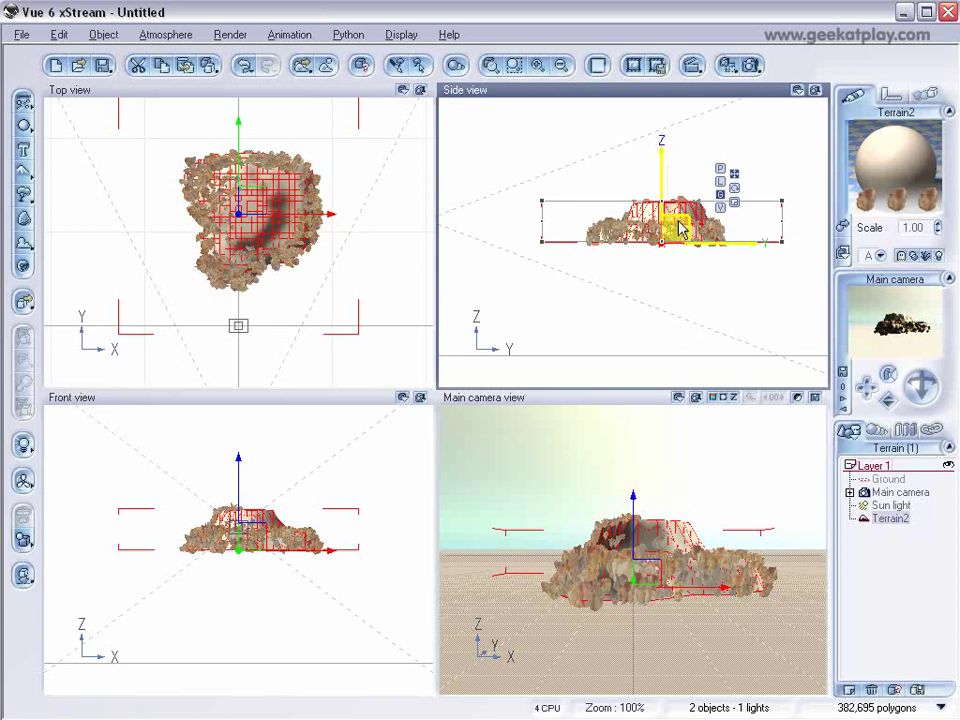
mouse_move(681, 229)
left_mouse_down()
mouse_move(677, 288)
mouse_move(744, 212)
mouse_move(681, 205)
left_mouse_up()
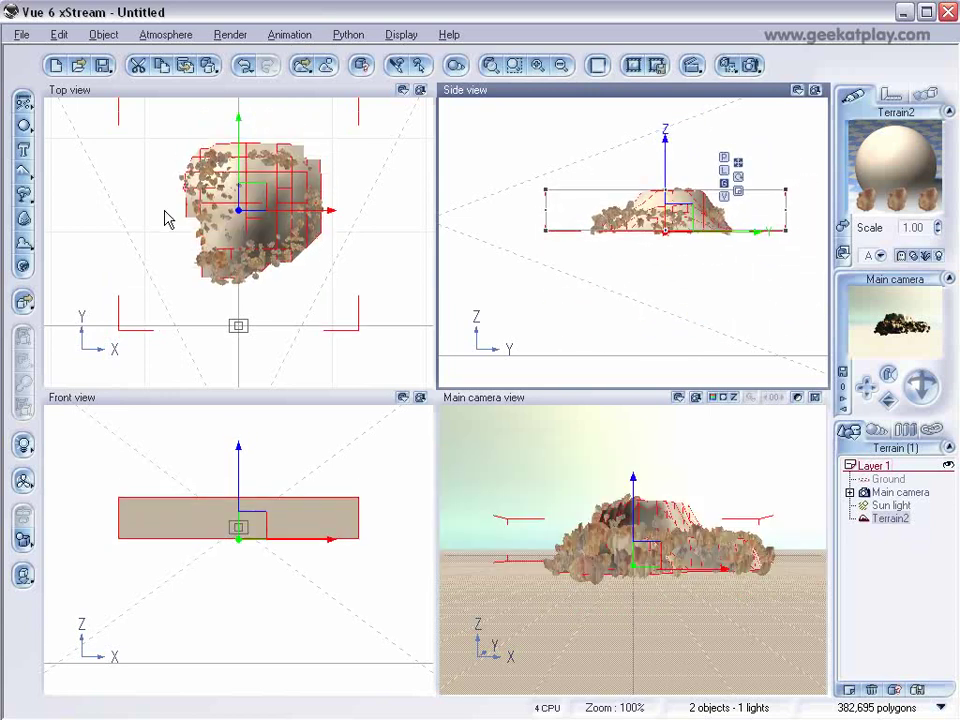
left_click_drag(277, 198, 174, 194)
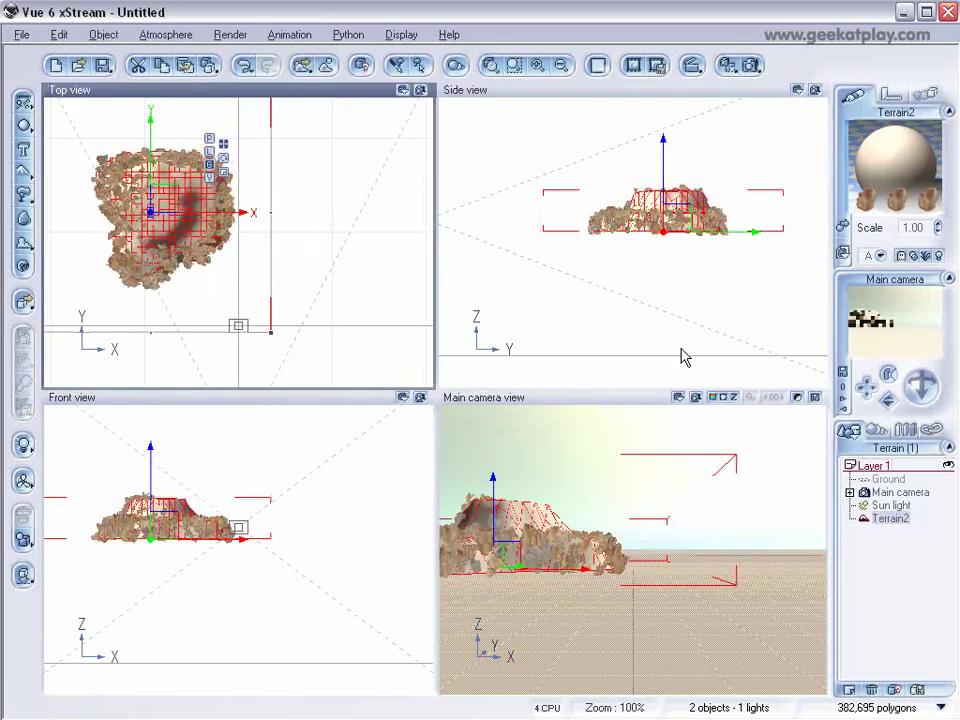
left_click(754, 67)
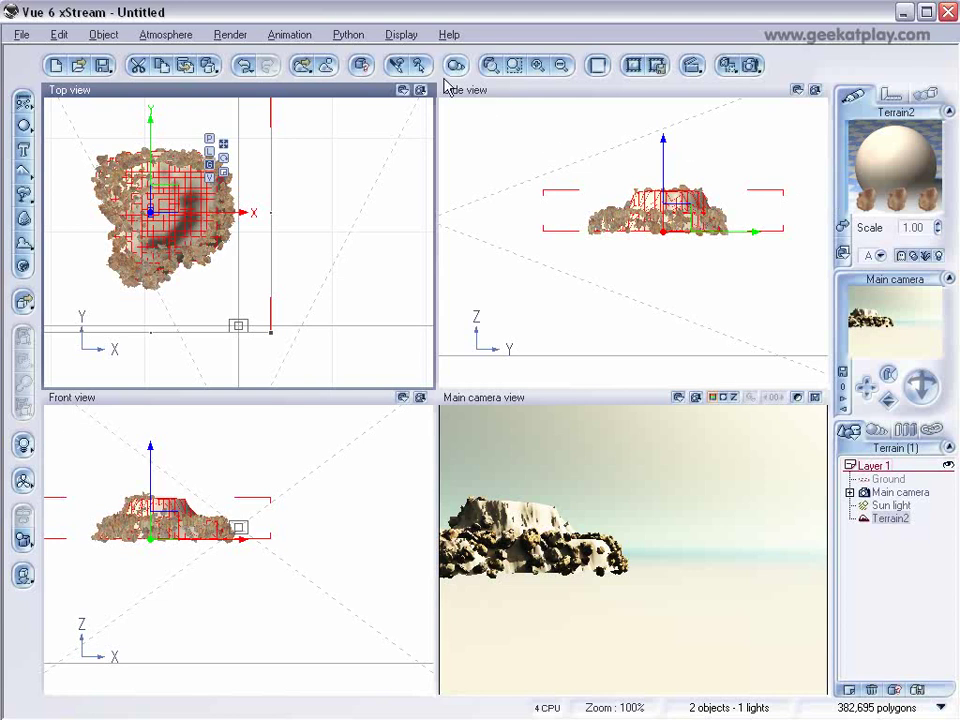
left_click(418, 65)
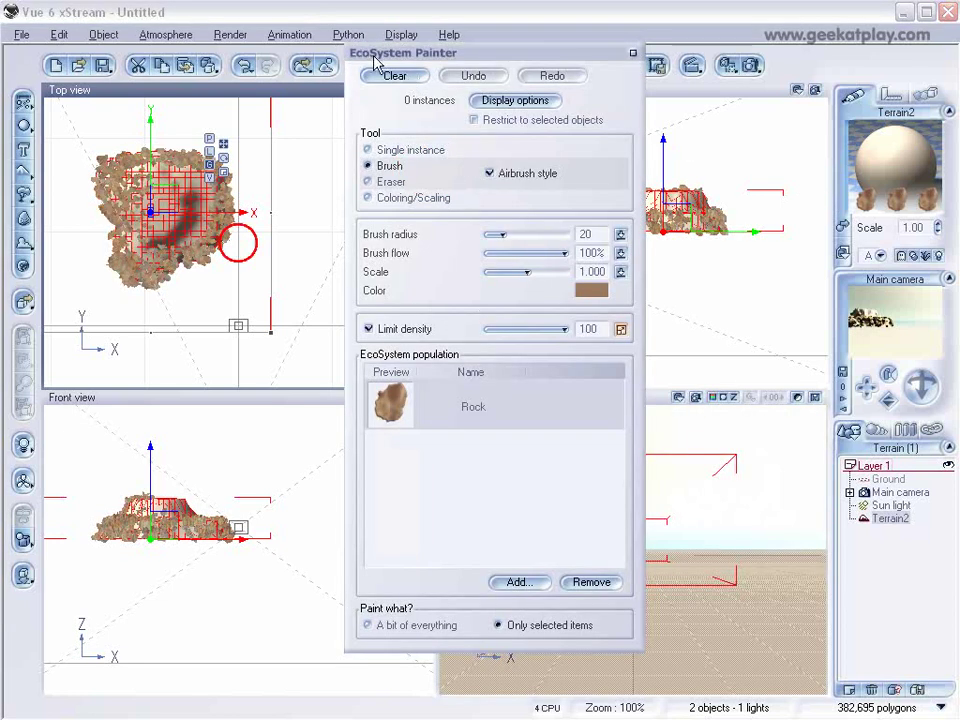
left_click(633, 54)
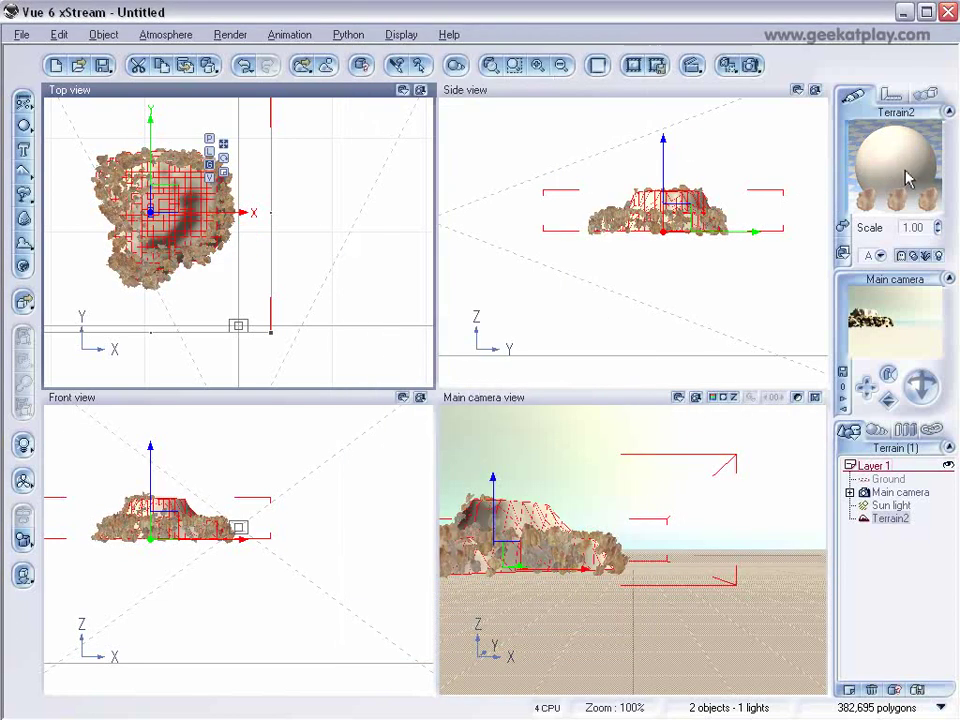
double_click(900, 168)
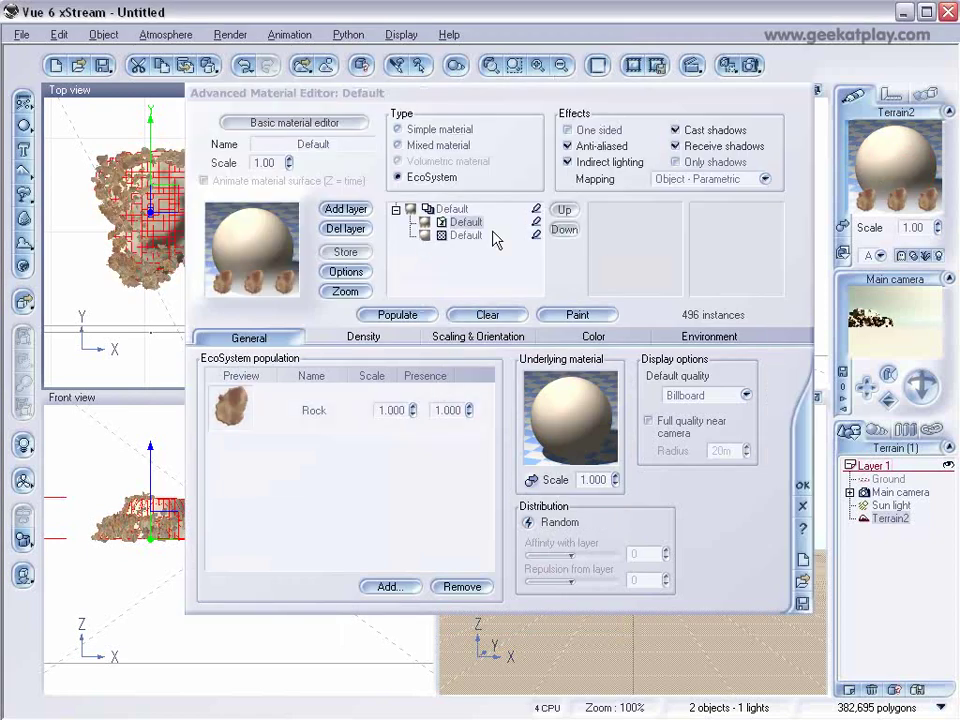
left_click(465, 222)
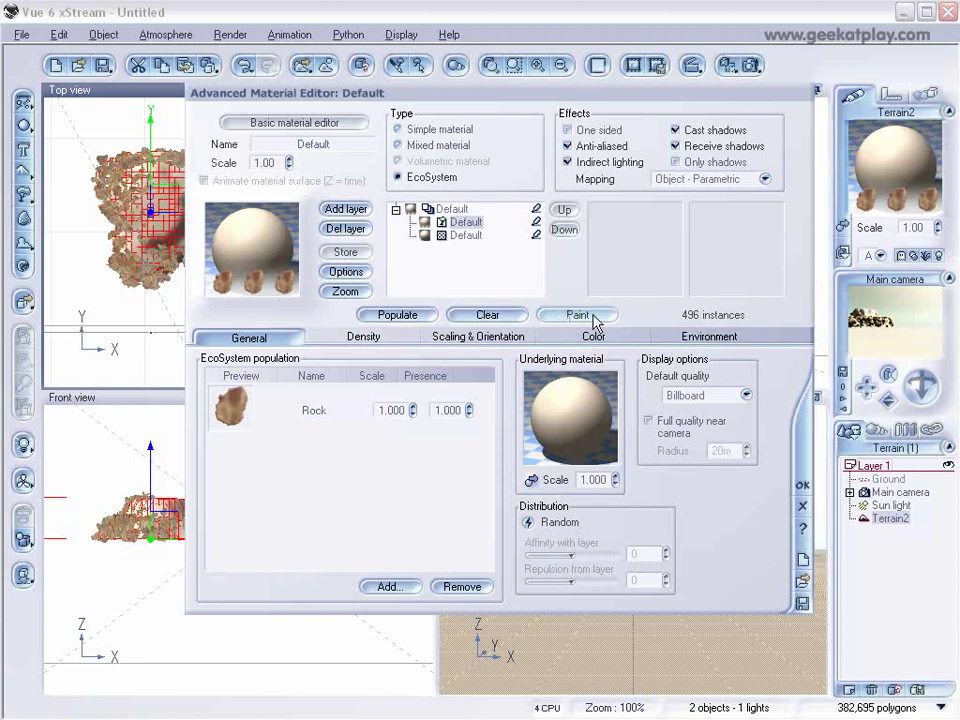
left_click(805, 509)
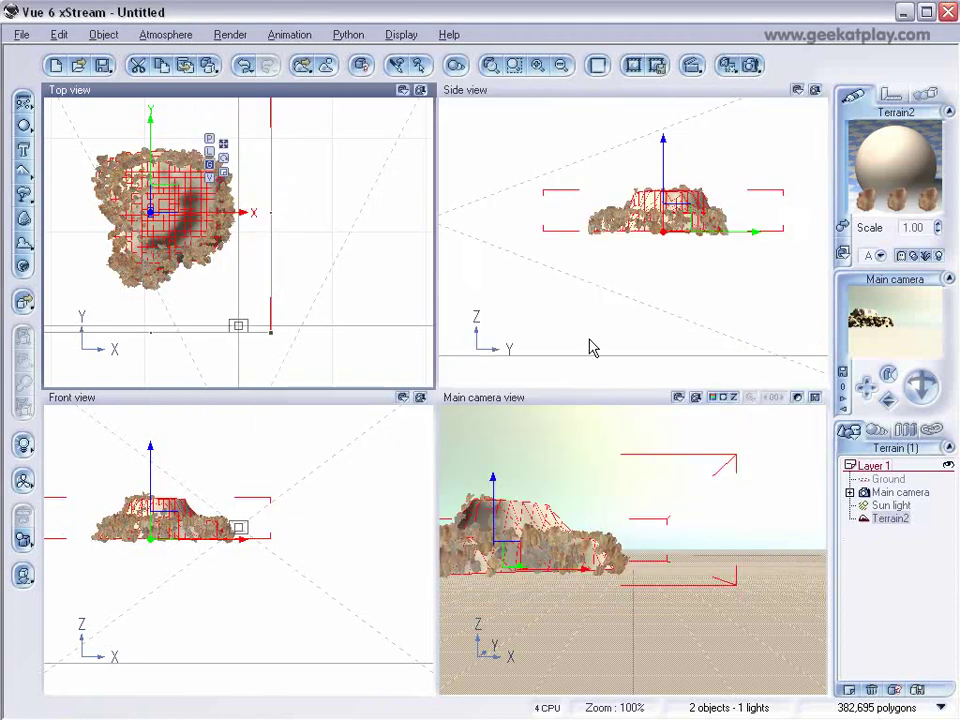